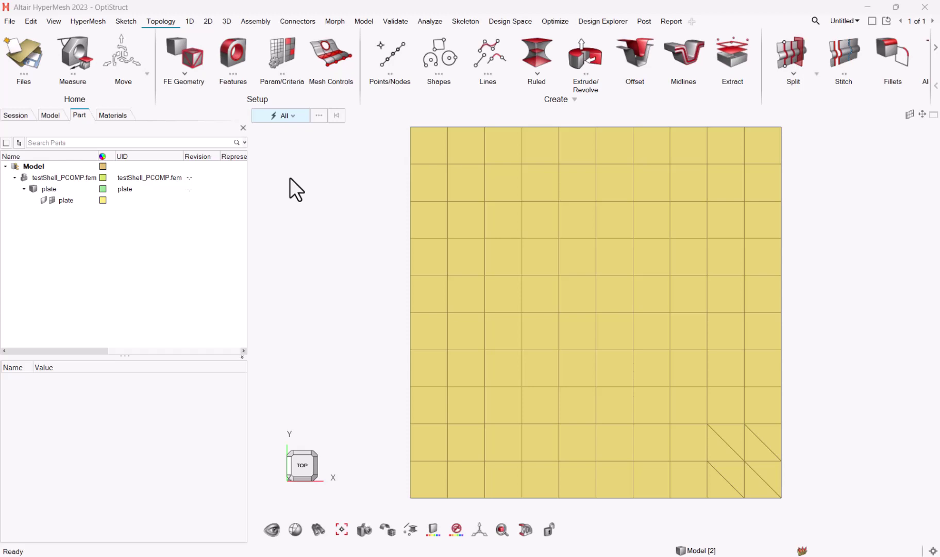
Step: Set the selection filter to Properties and display the plate's composite ply layers and direction
left_click(293, 116)
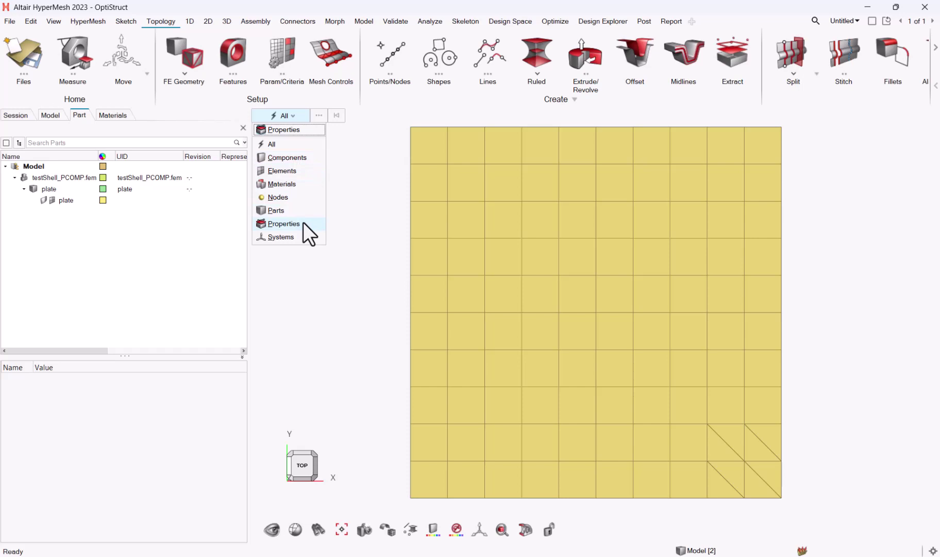
left_click(285, 223)
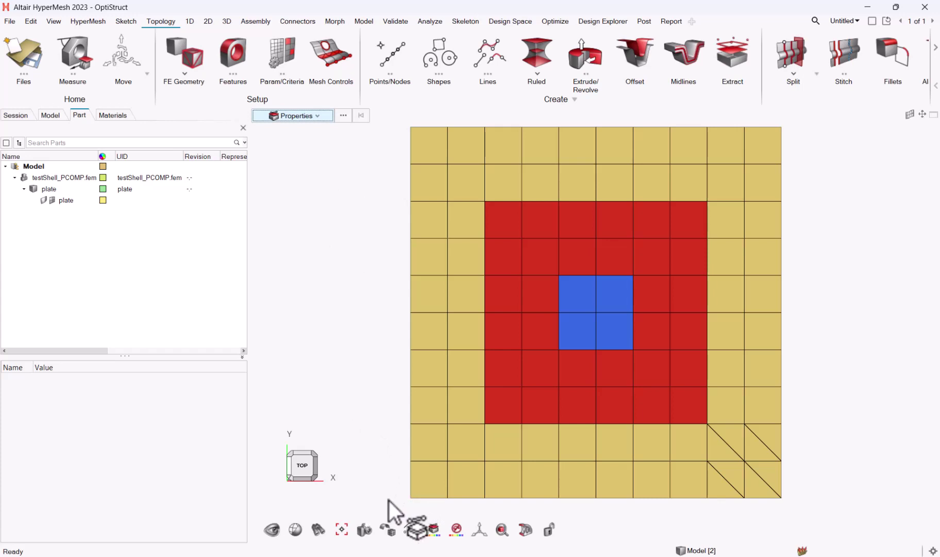
left_click(387, 533)
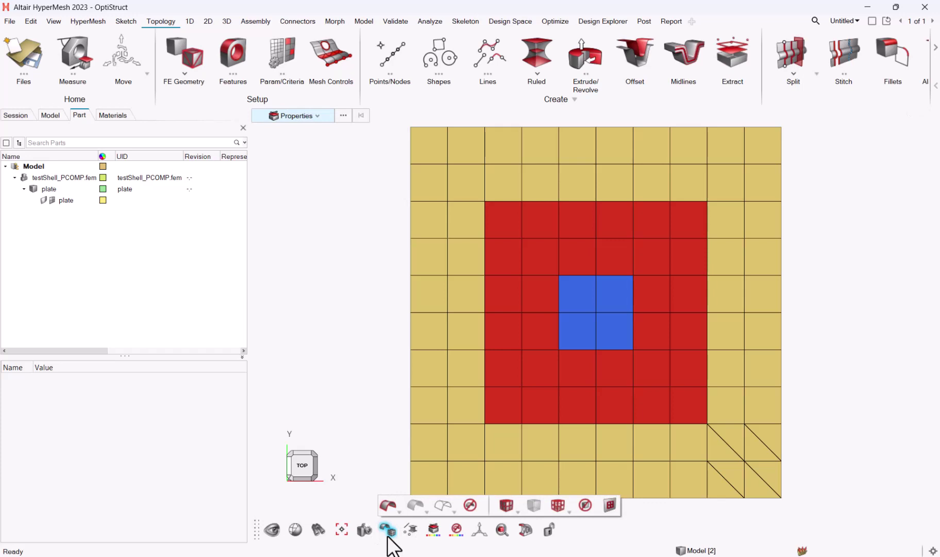
left_click(410, 529)
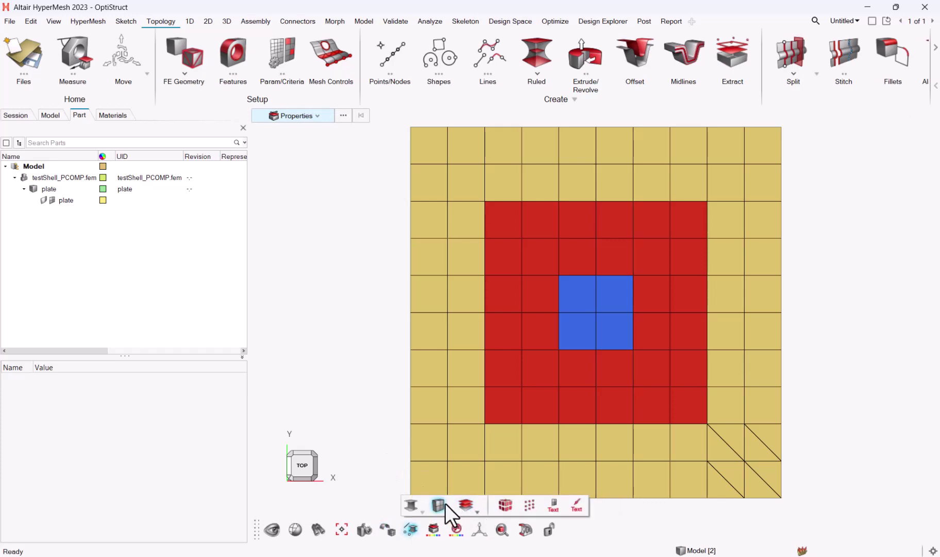
left_click(475, 511)
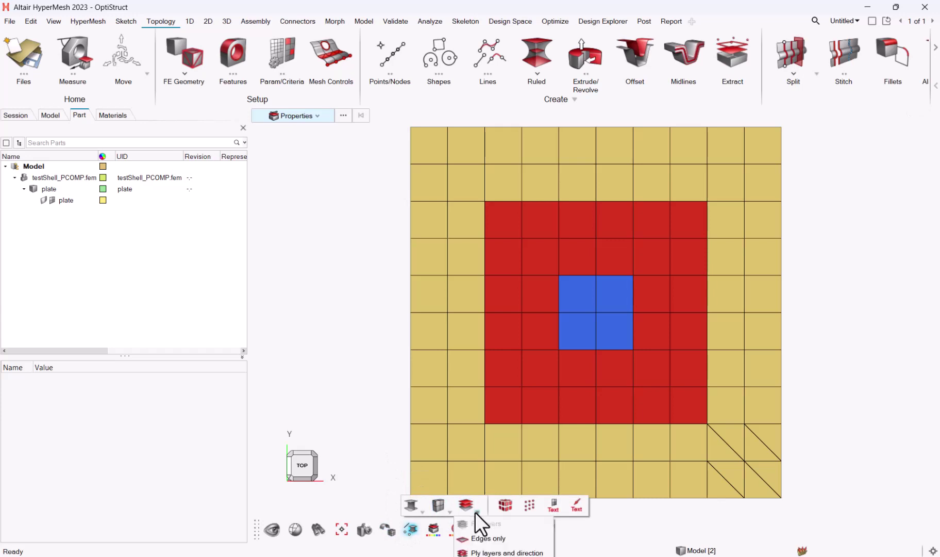
left_click(492, 550)
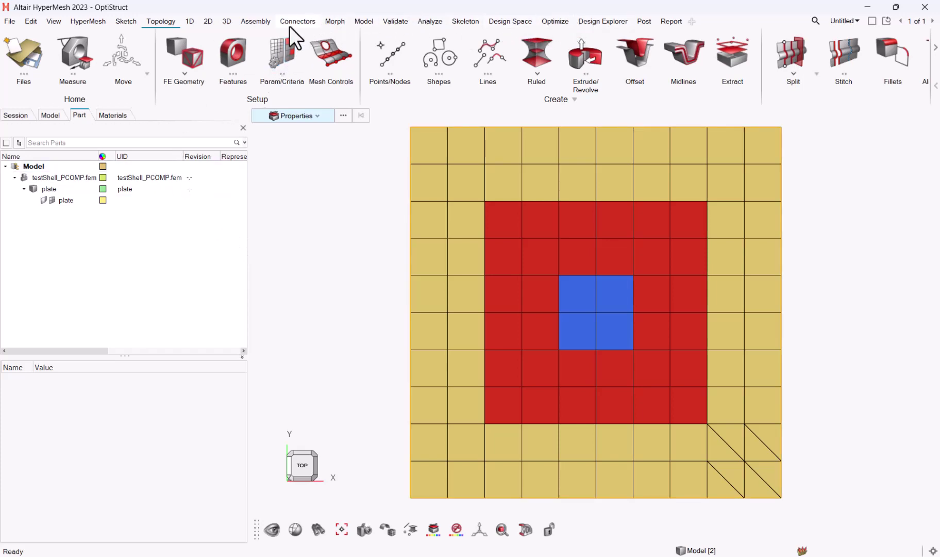
Step: Open the Composites browser and create a new Analysis entity in it
left_click(357, 21)
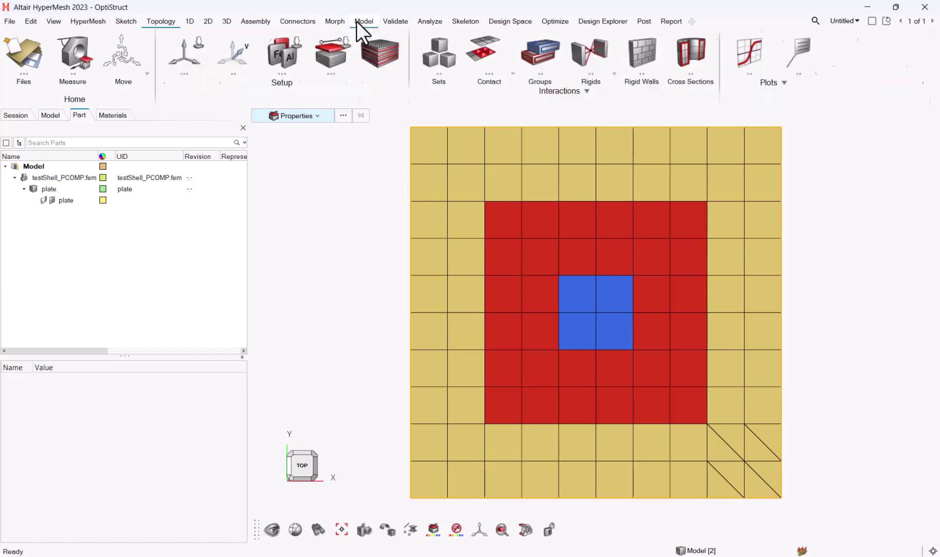
left_click(386, 58)
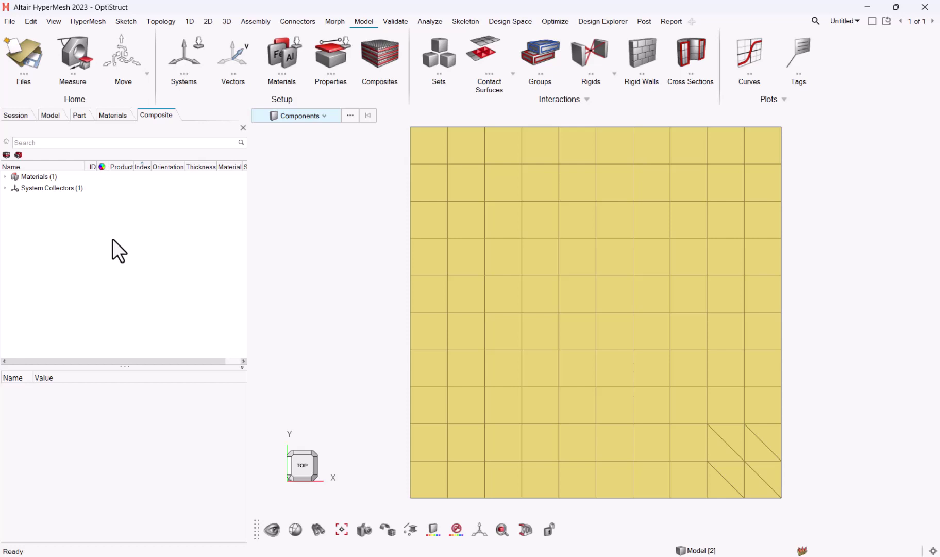
right_click(176, 249)
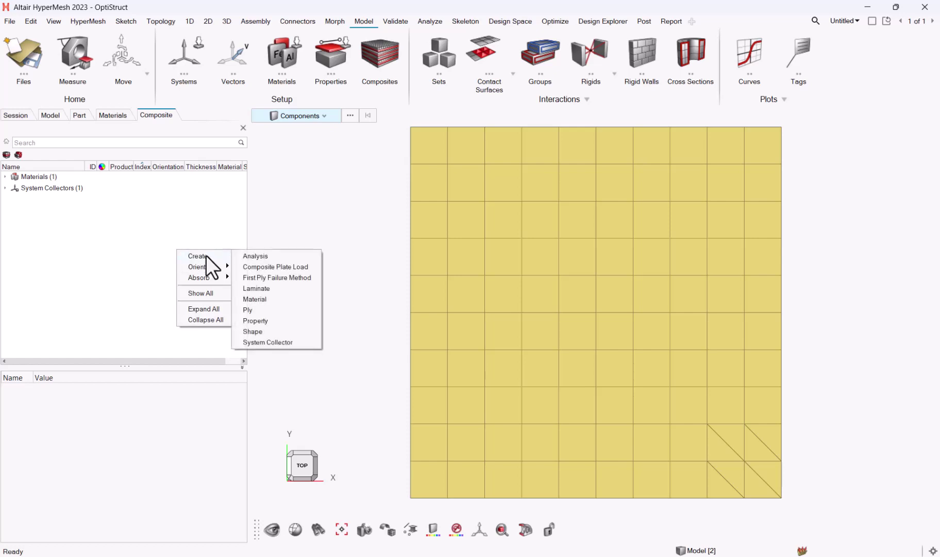
mouse_move(201, 268)
left_click(276, 258)
left_click(79, 252)
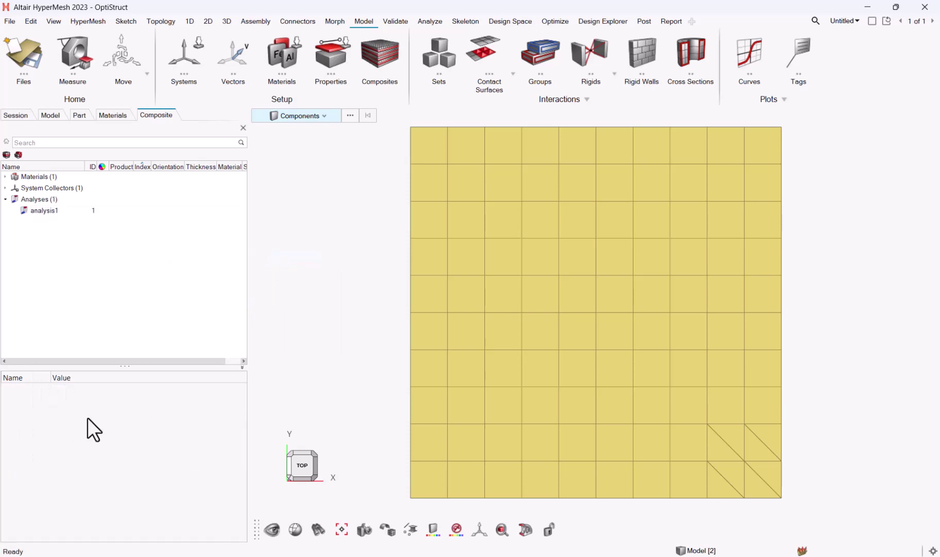
Step: Assign the single corner element nearest the plate's origin as the entity of the new engineering constants analysis
left_click(38, 211)
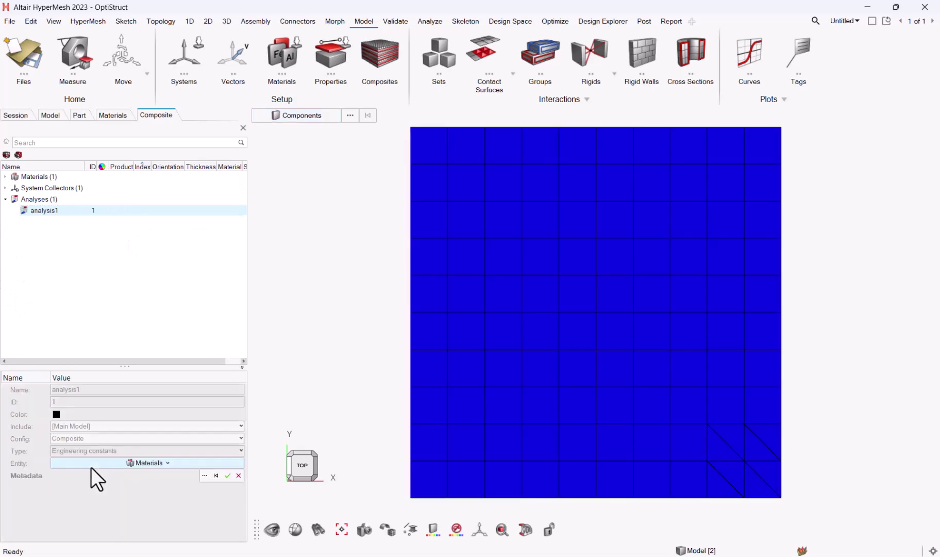
left_click(91, 463)
left_click(167, 464)
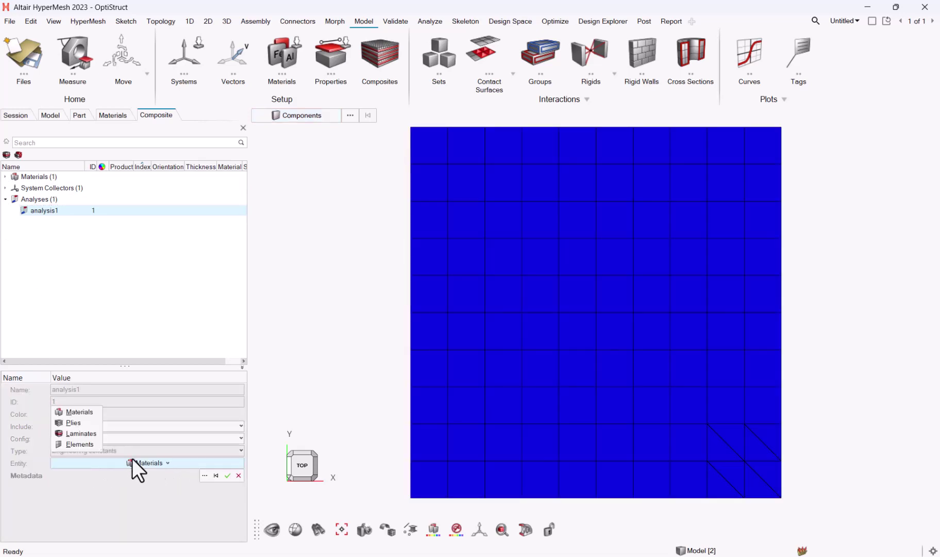
left_click(77, 444)
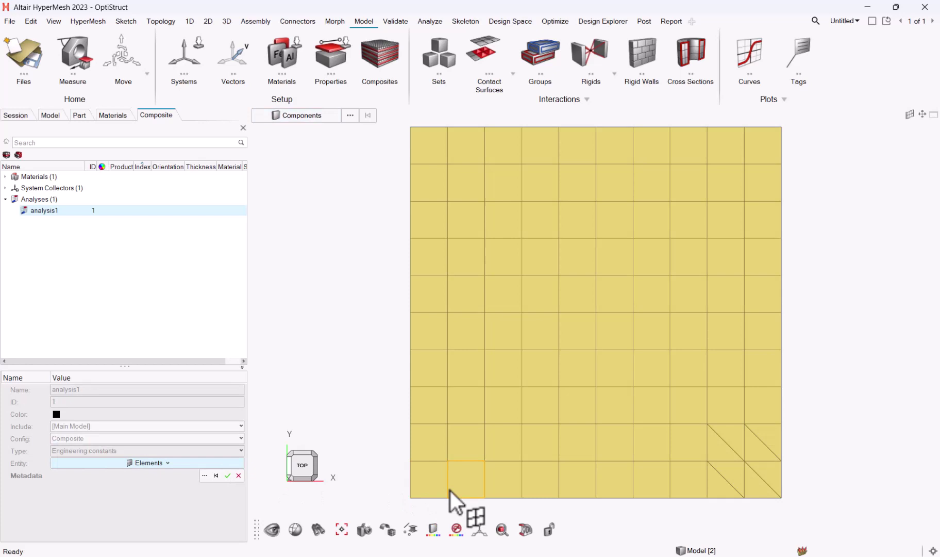
left_click(425, 483)
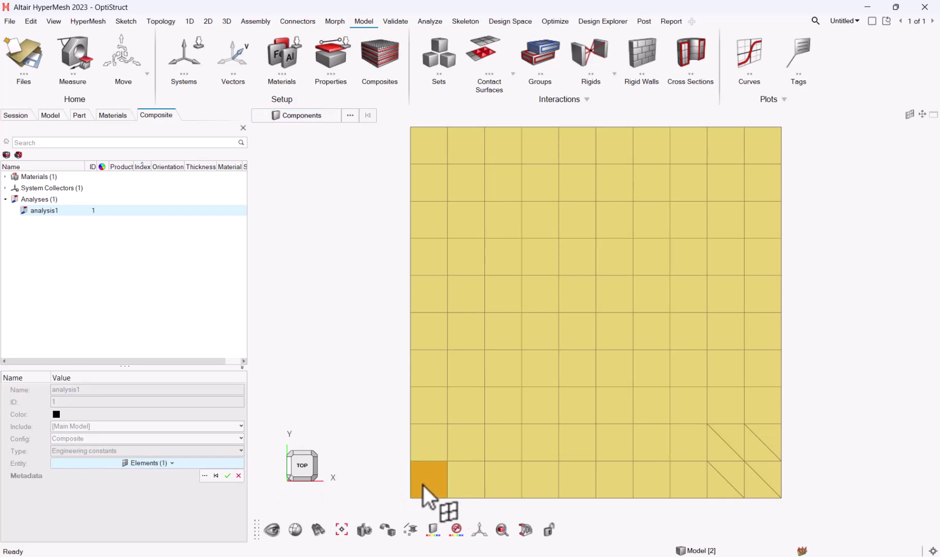
left_click(228, 475)
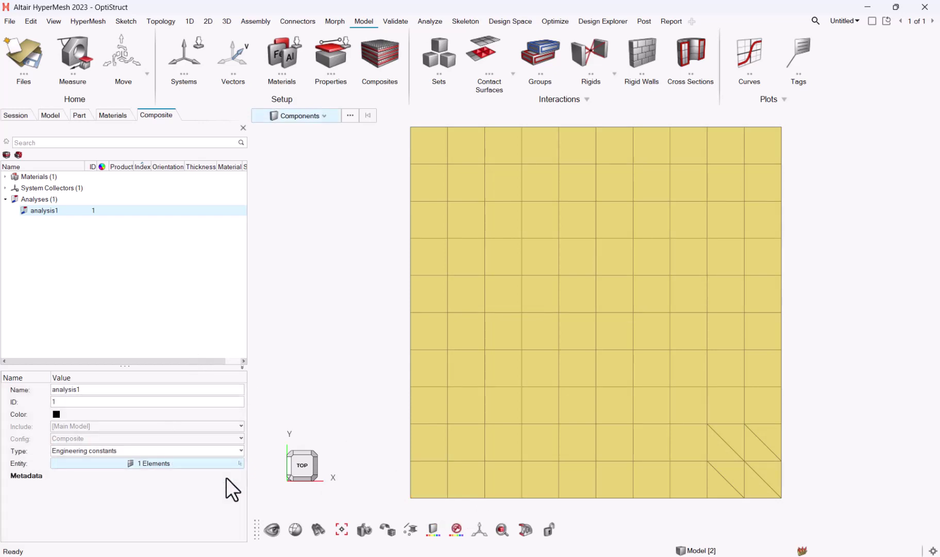
Step: Review the new analysis's laminate data and matrices in the Composite Analysis Result Viewer, and close the viewer
right_click(41, 213)
left_click(55, 251)
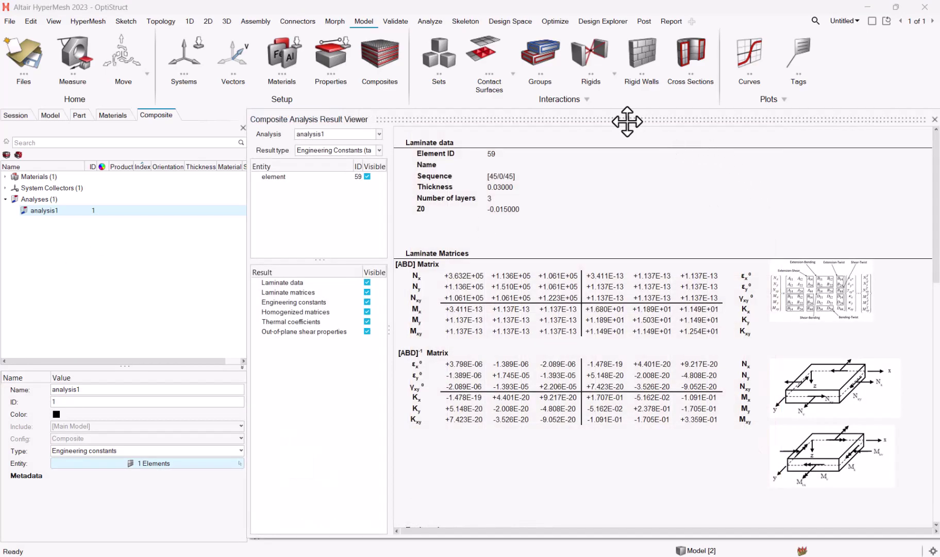
left_click_drag(626, 121, 651, 36)
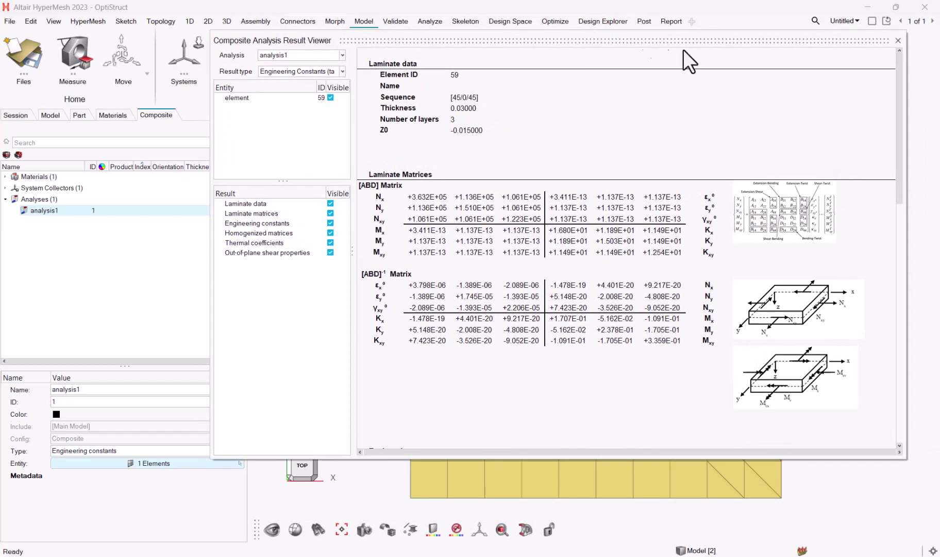
left_click(897, 41)
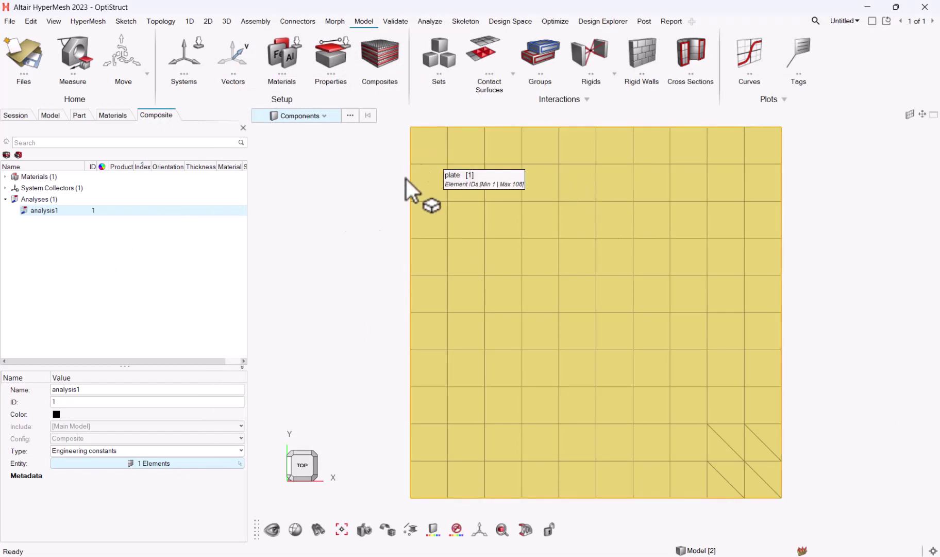
Step: Split the page into two side-by-side windows and make the empty one active
left_click(872, 21)
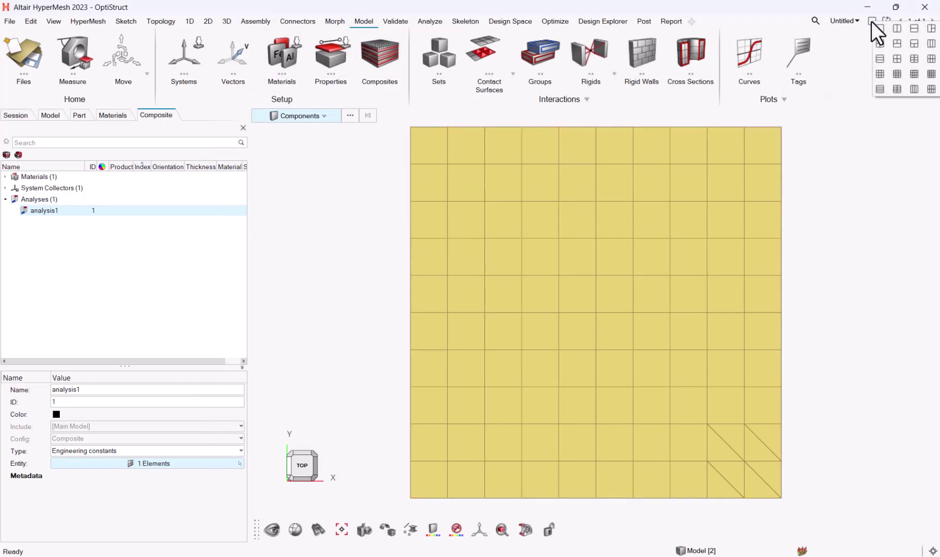
left_click(897, 29)
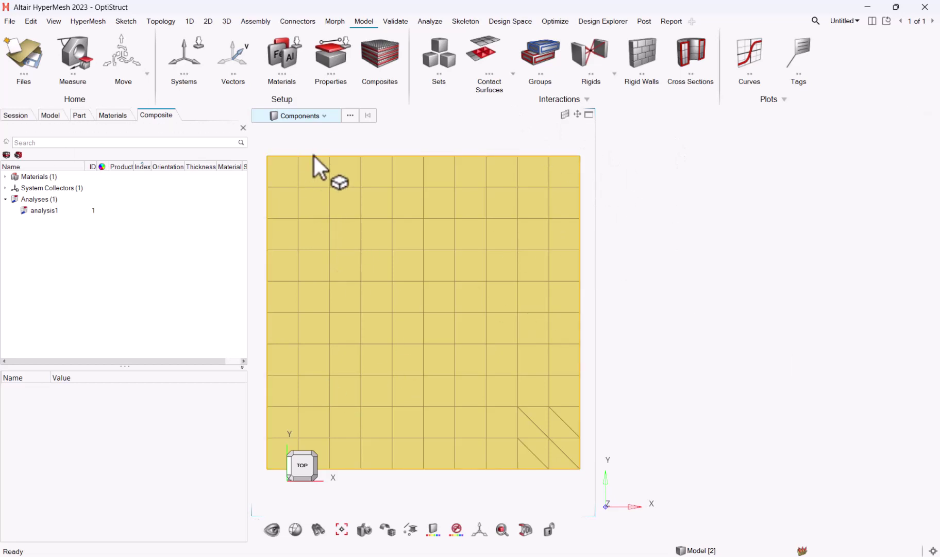
left_click(757, 198)
Step: Open the recent file testShell_PCOMP.fem in the empty window with the default solver options, and show its elements shaded with mesh lines
left_click(10, 21)
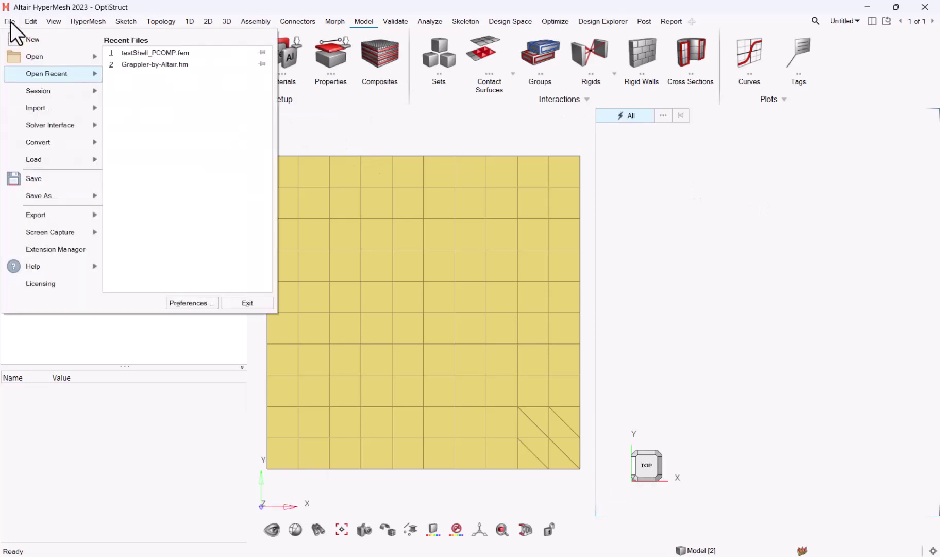
left_click(146, 52)
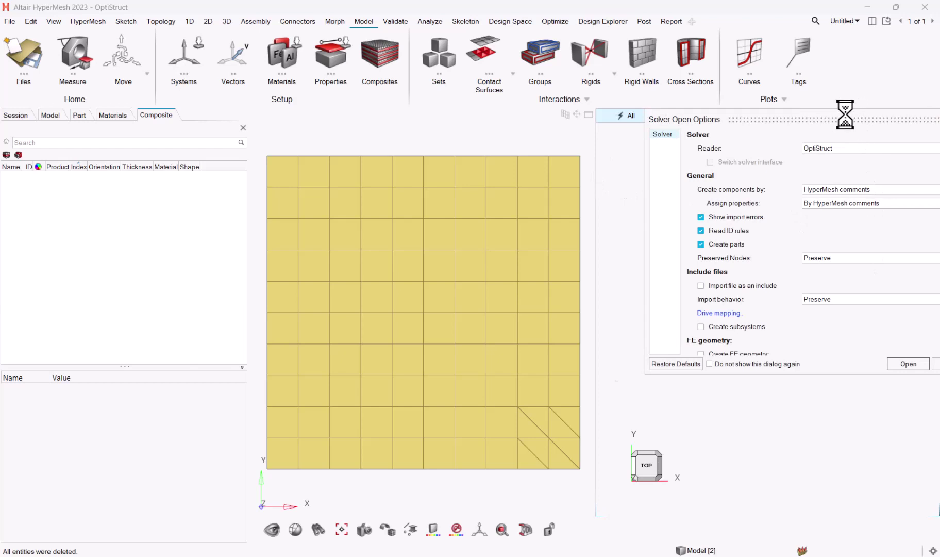
left_click(807, 372)
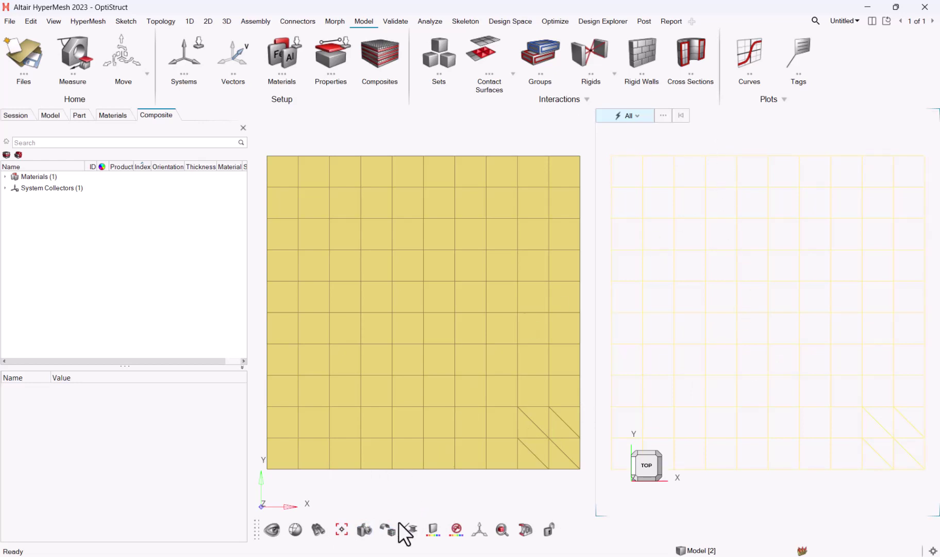
mouse_move(390, 527)
left_click(508, 505)
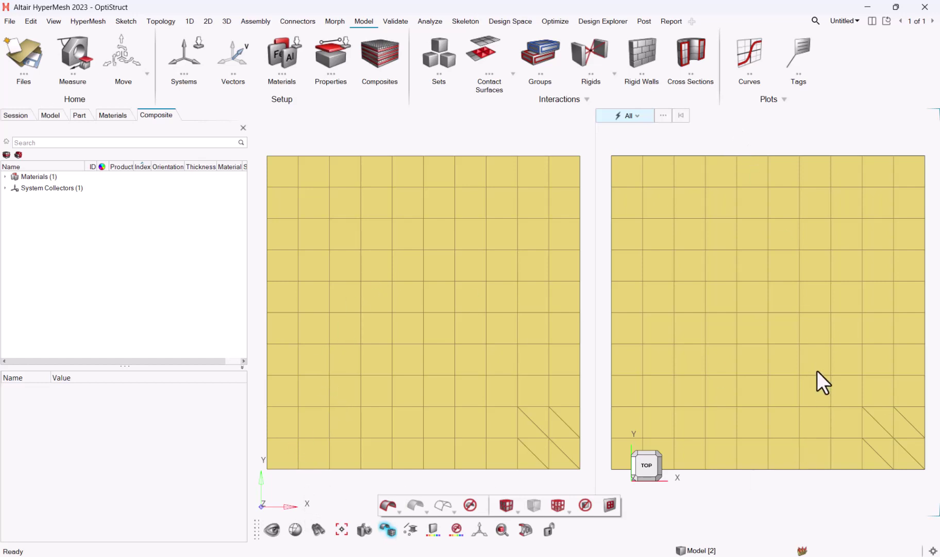
Step: Run the Tcl script Absorb_pcomp_into_laminate_v0.2.tcl from the D:\05_WG\MACROS\HM folder
left_click(12, 20)
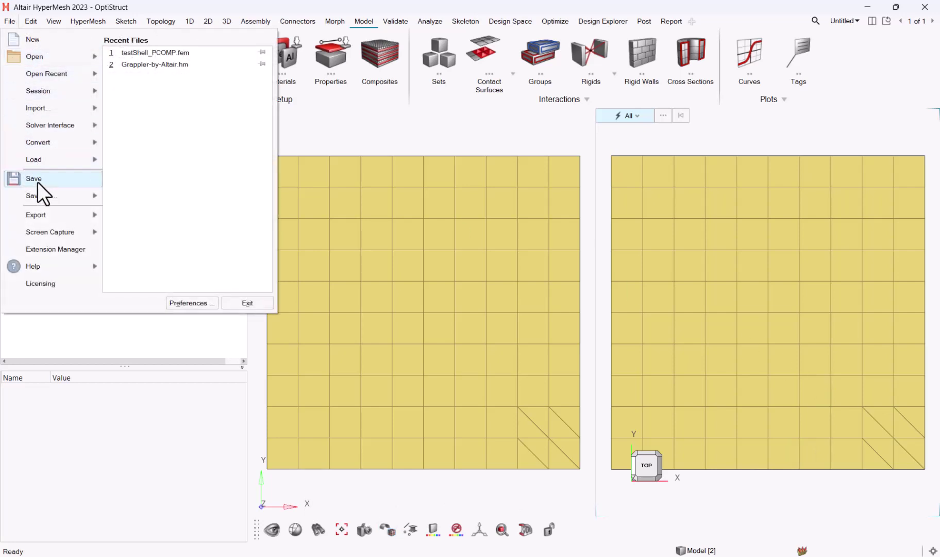
left_click(47, 159)
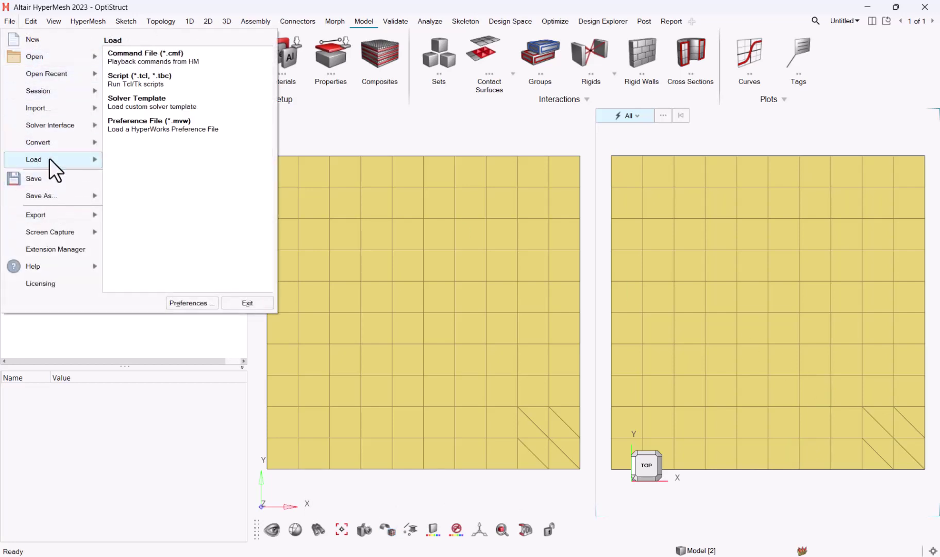
left_click(121, 80)
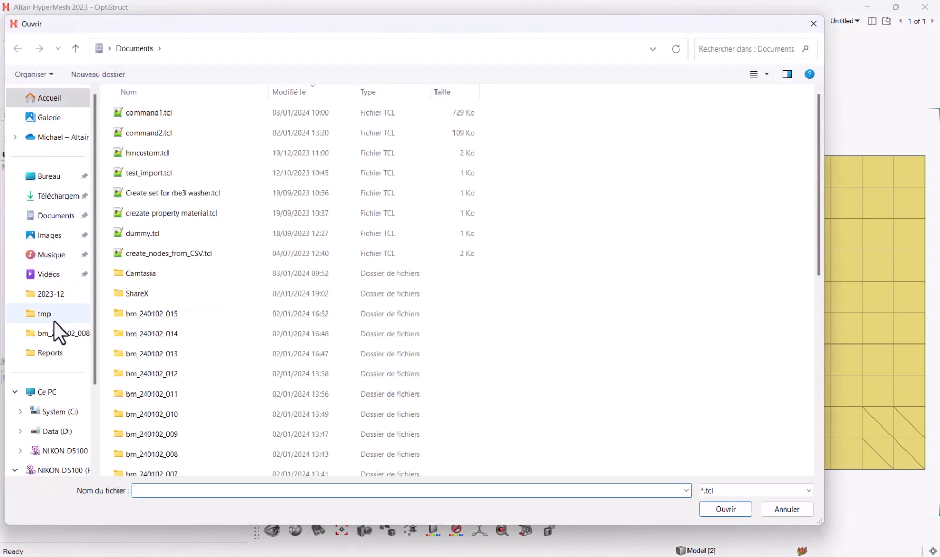
left_click(65, 433)
left_click(155, 211)
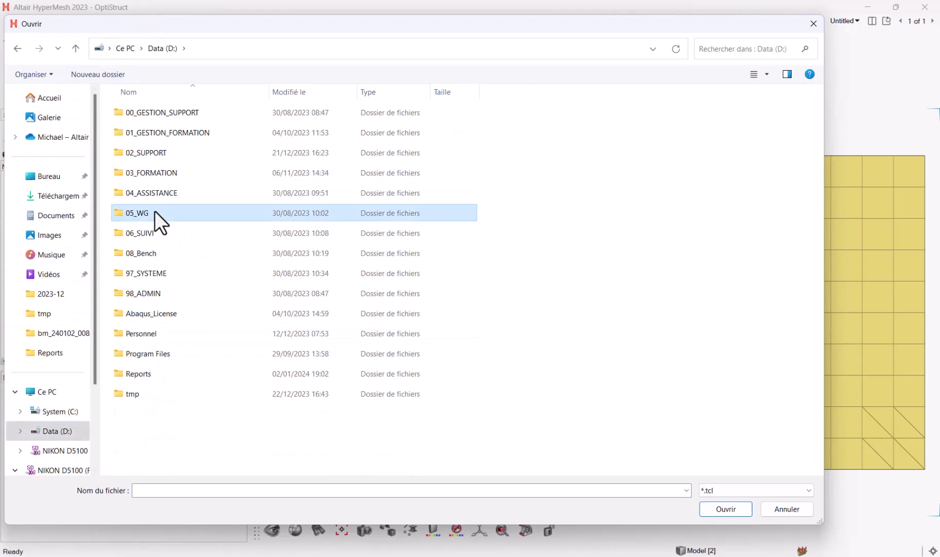
double_click(155, 211)
double_click(152, 232)
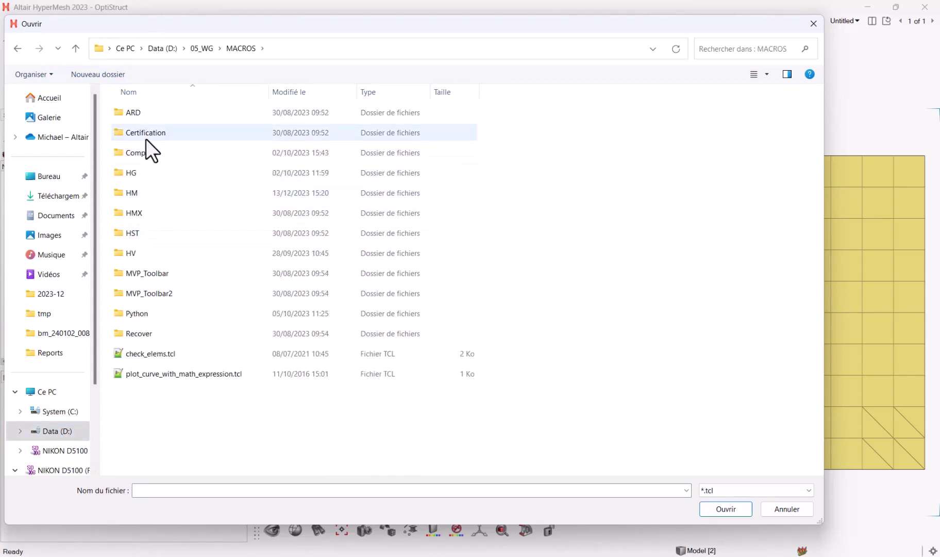
double_click(144, 194)
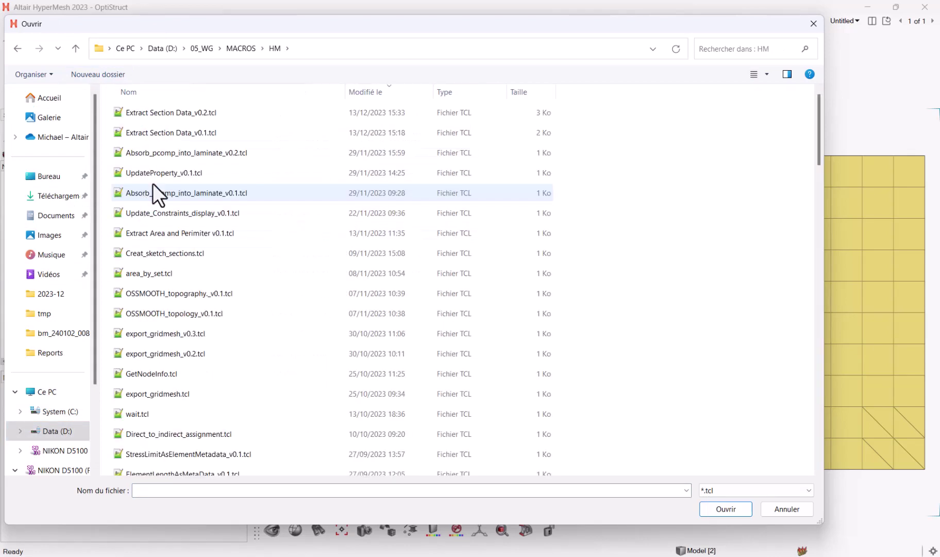
double_click(204, 152)
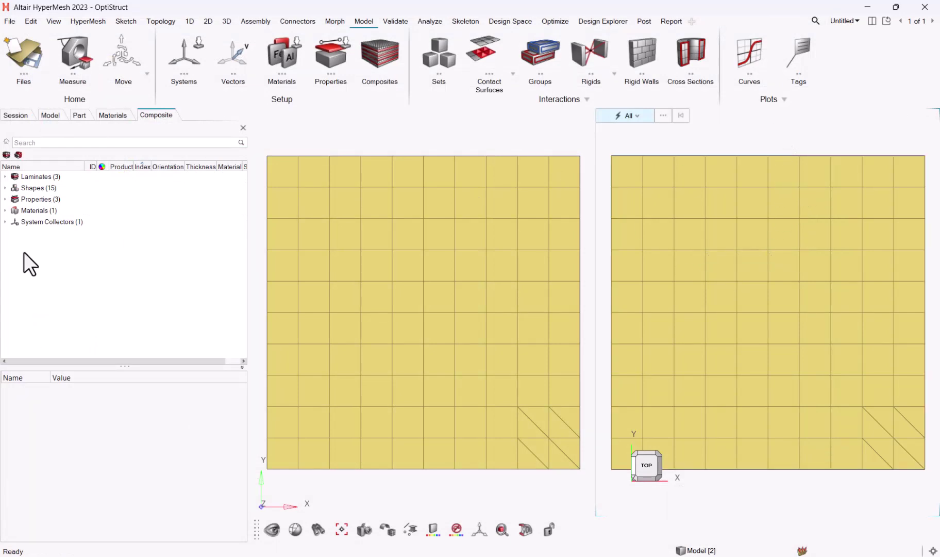
Step: Examine the properties prop_template_1, prop_template_11 and prop_template_12 in the Composite browser
left_click(5, 200)
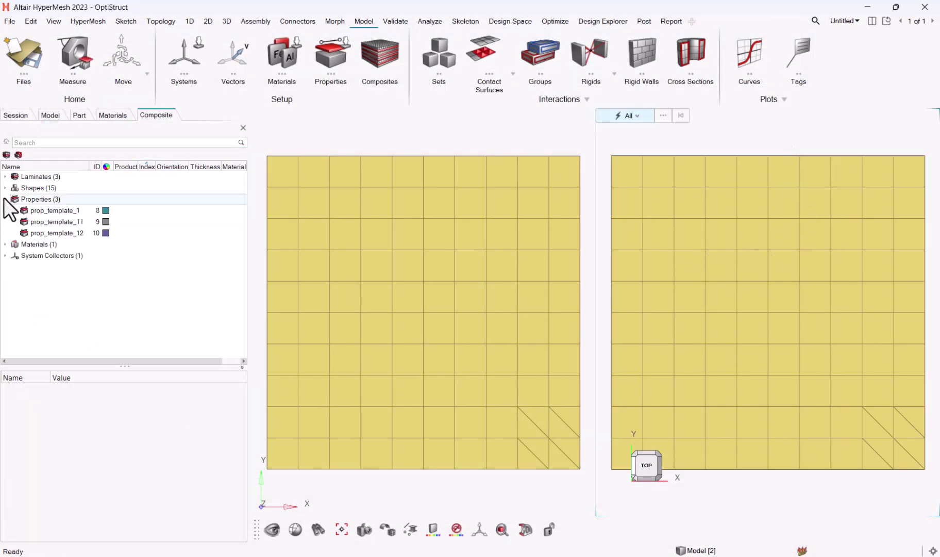
left_click(53, 211)
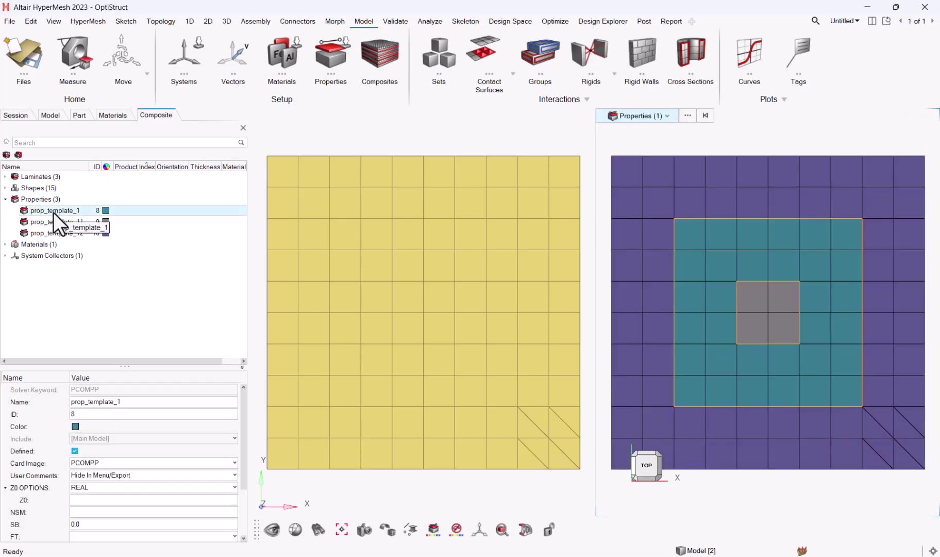
left_click(50, 220)
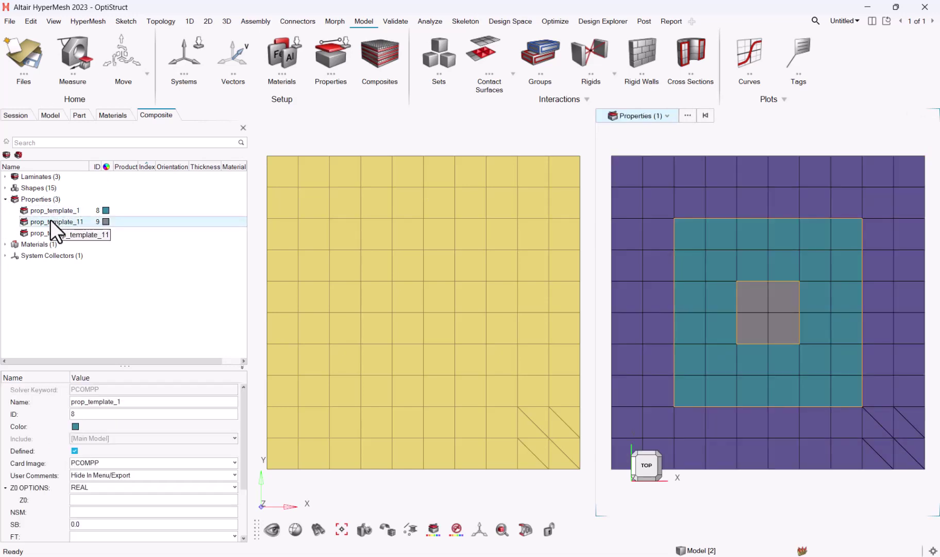
left_click(50, 233)
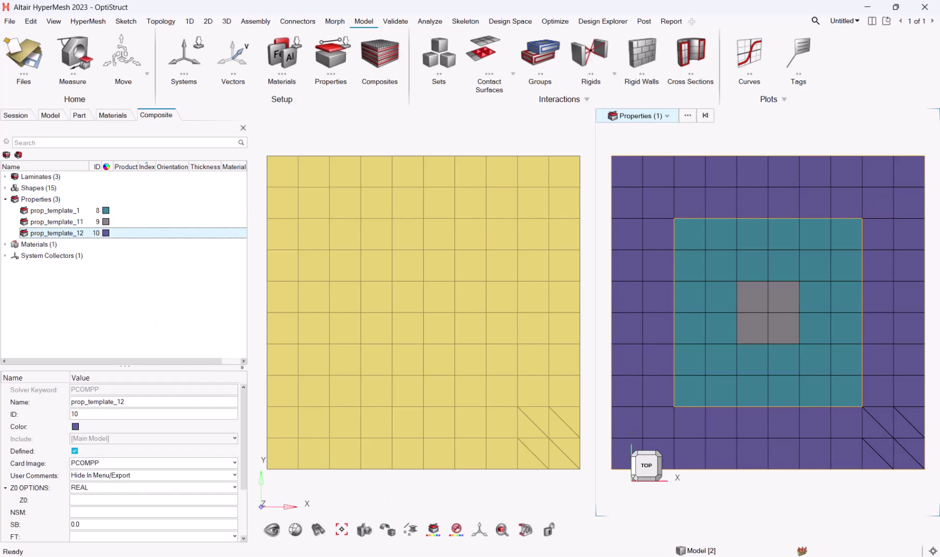
Step: Turn on the ply layers and direction display for the second window's plate and inspect its plies from both sides
left_click(412, 534)
left_click(477, 512)
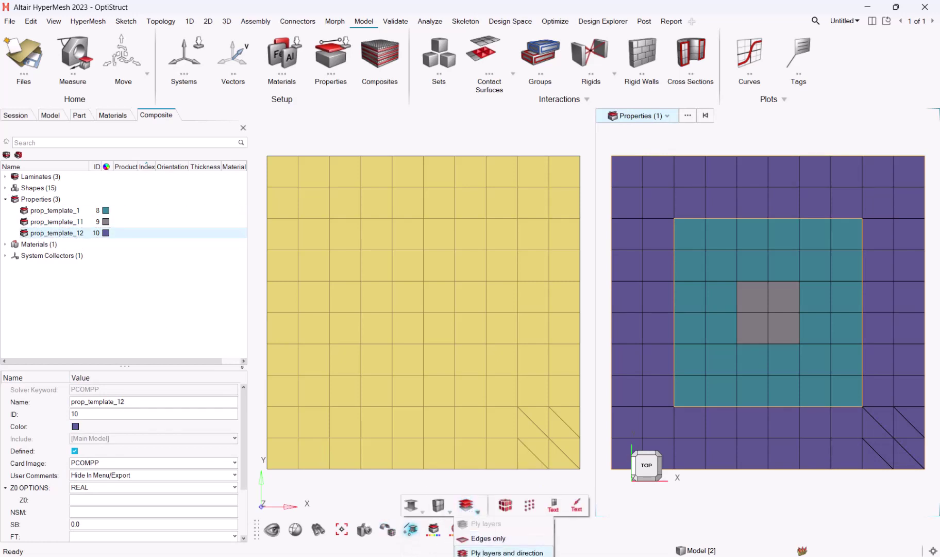
left_click(495, 552)
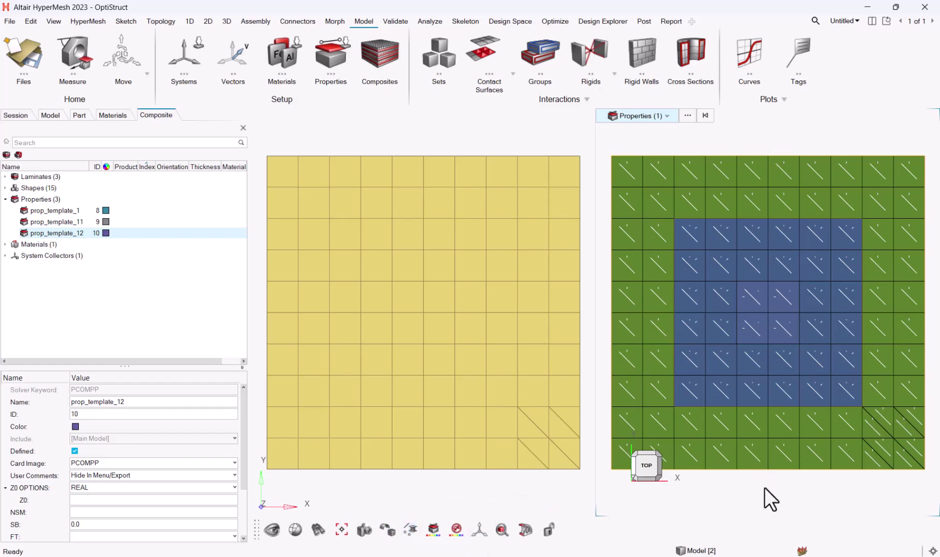
mouse_move(764, 487)
left_mouse_down("ctrl")
mouse_move(731, 443)
mouse_move(760, 498)
left_mouse_up("ctrl")
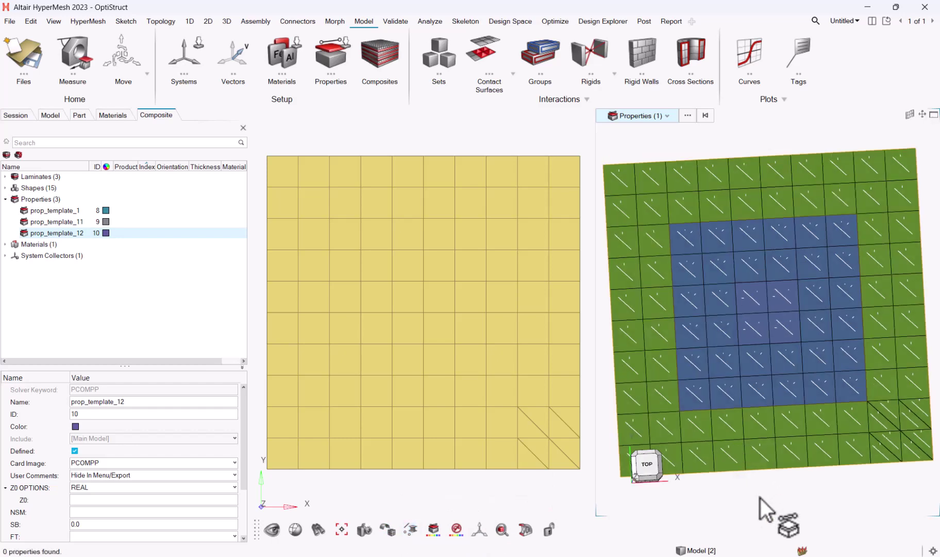
scroll(746, 371, "down", 5)
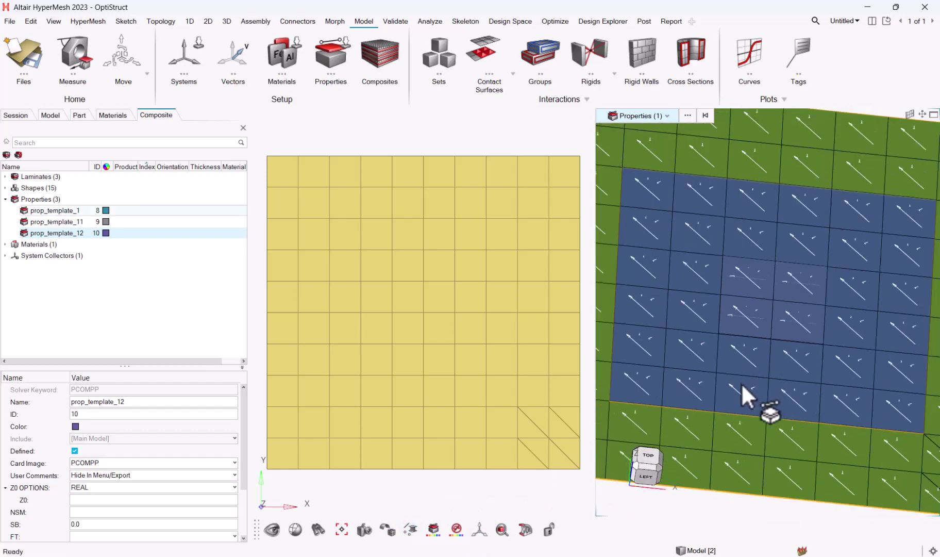
left_click_drag(735, 396, 768, 291, "ctrl")
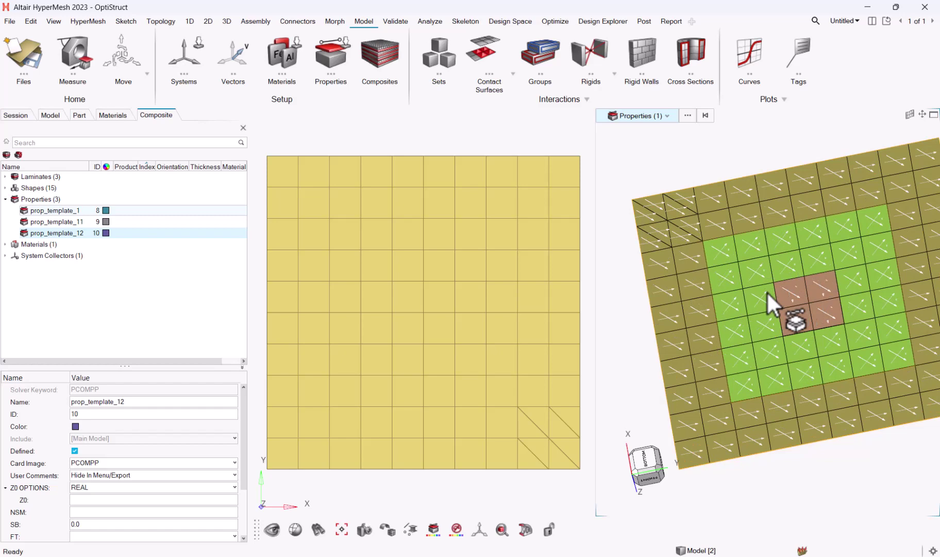